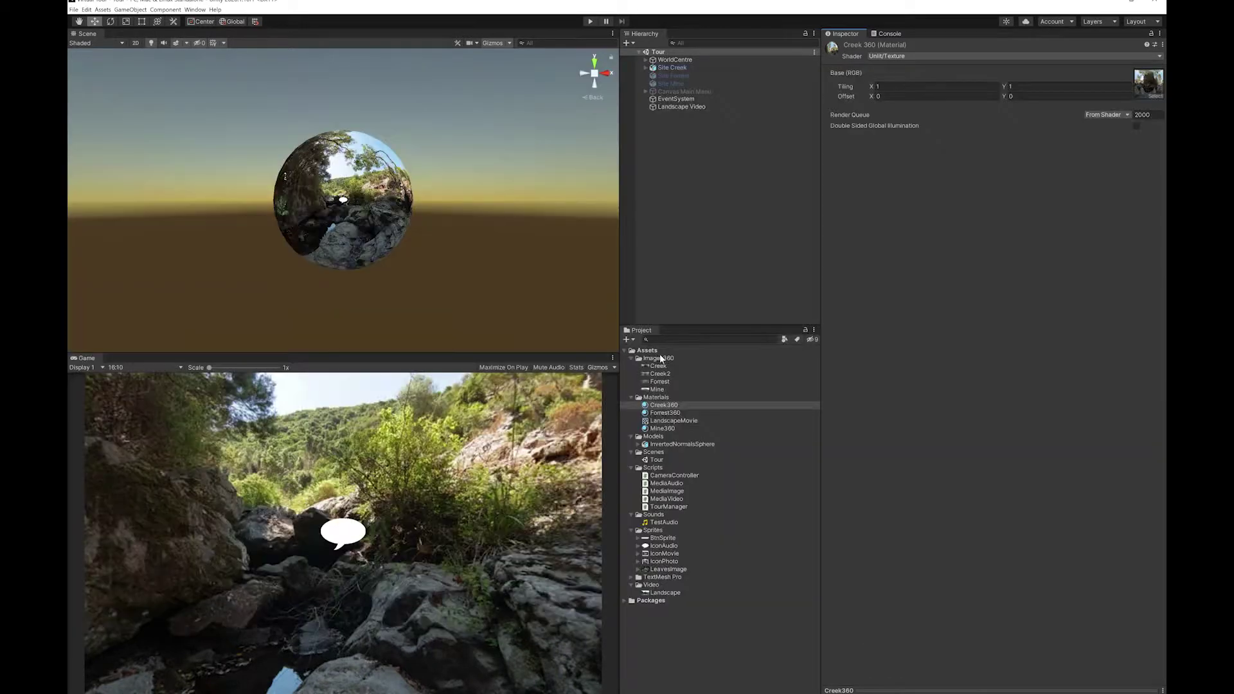
# Step: Create a new folder named Videos360 in the project's Assets
pyautogui.click(655, 356)
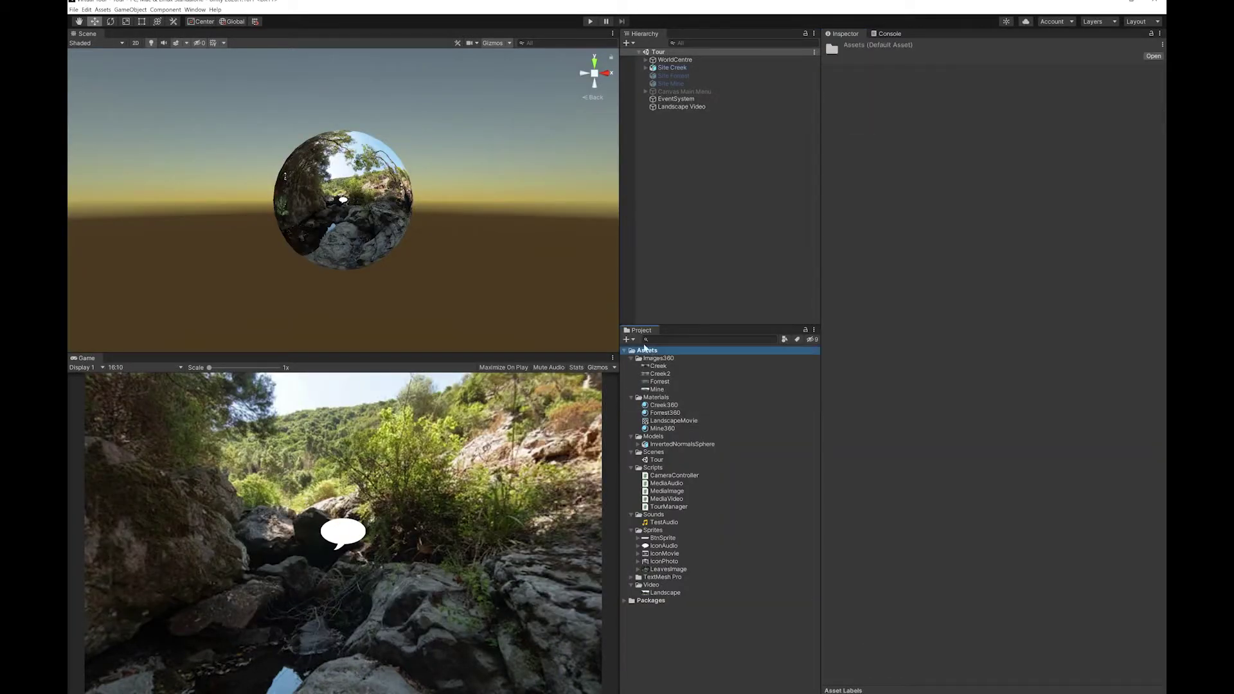
pyautogui.click(627, 340)
pyautogui.click(649, 351)
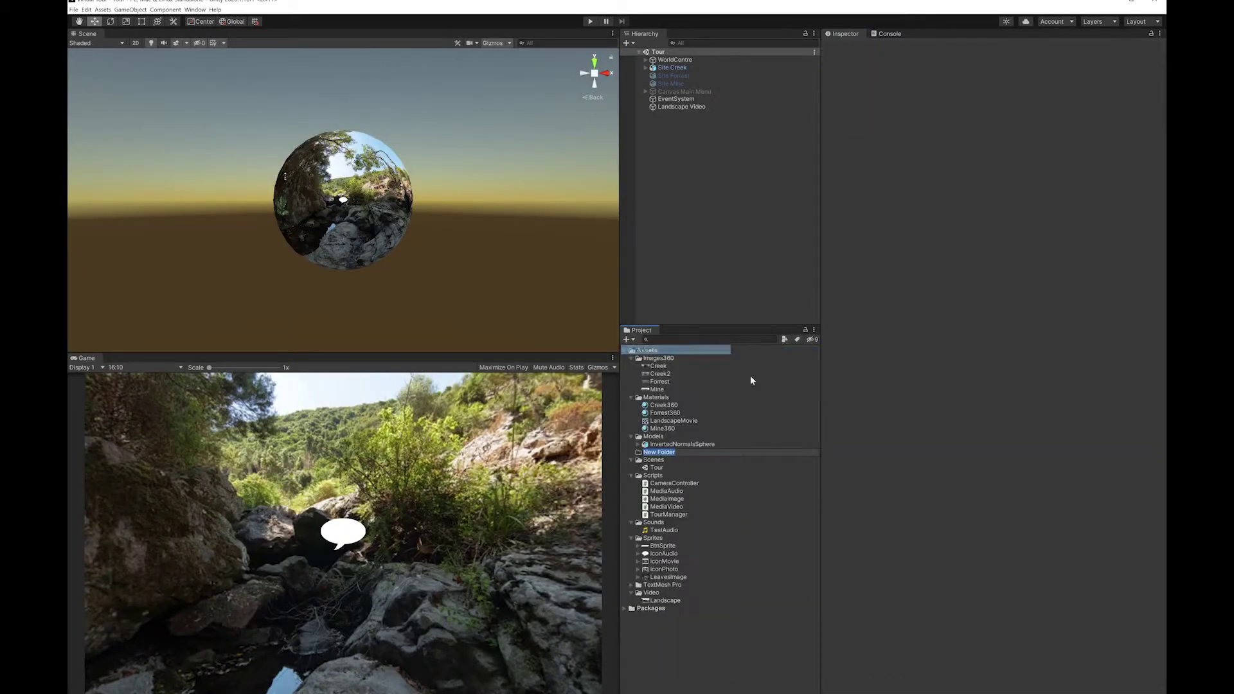
pyautogui.write('Videos360')
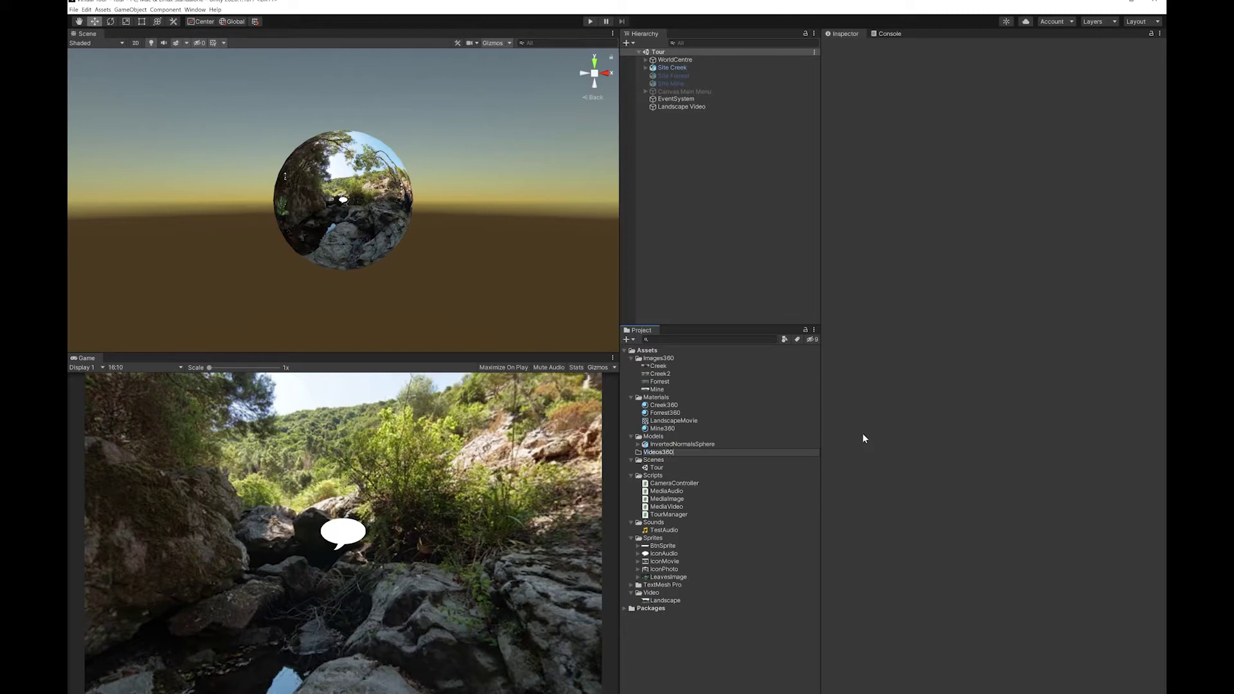
pyautogui.press('Return')
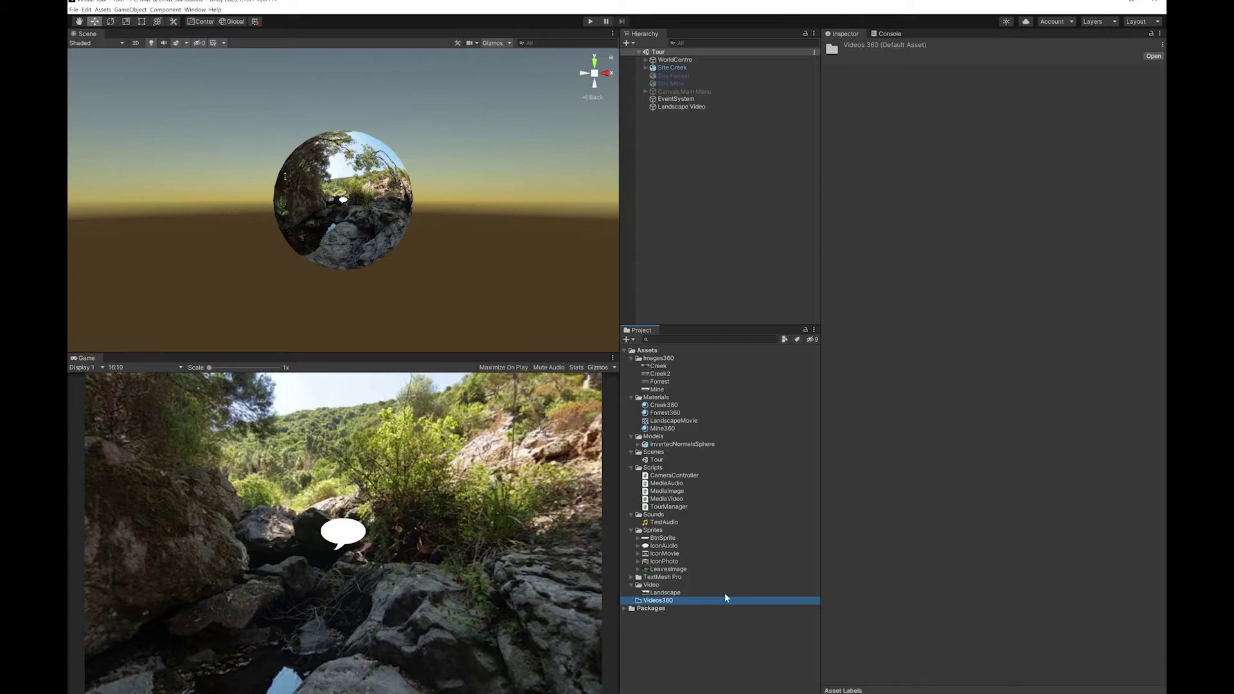
# Step: Import the Crystal Shower Falls MP4 from the Field Trip folder into Videos360
pyautogui.hotkey('alt', 'Tab')
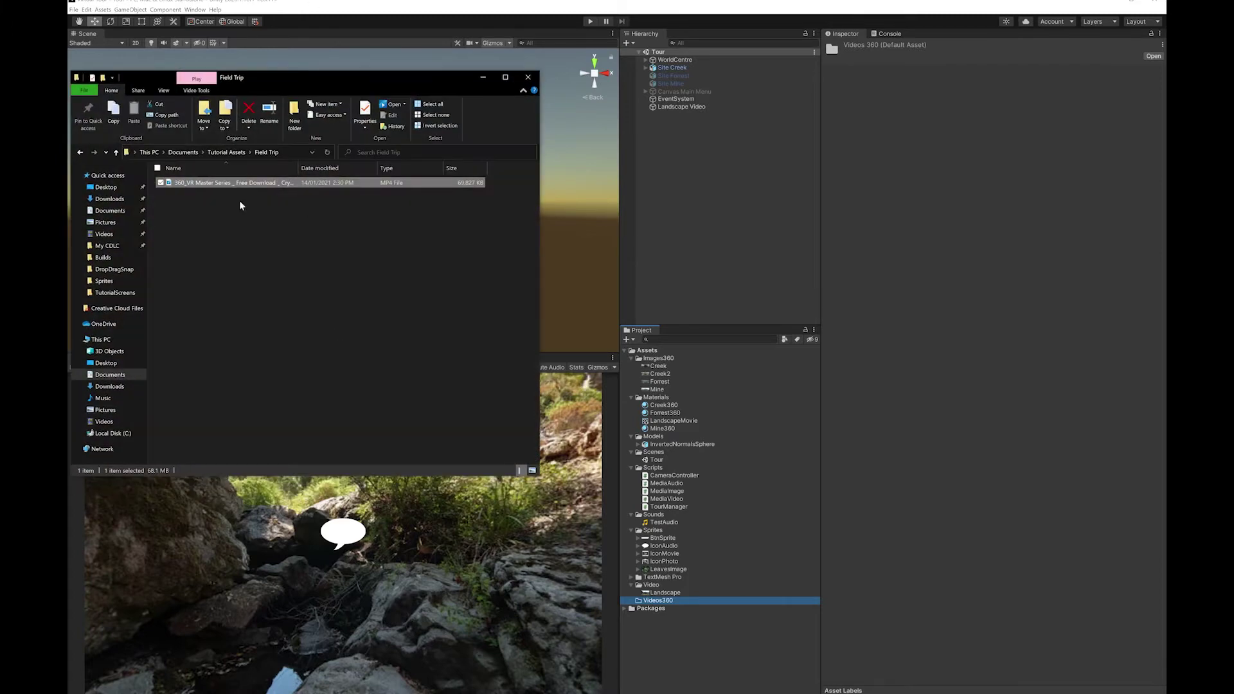
pyautogui.moveTo(214, 187); pyautogui.dragTo(666, 601)
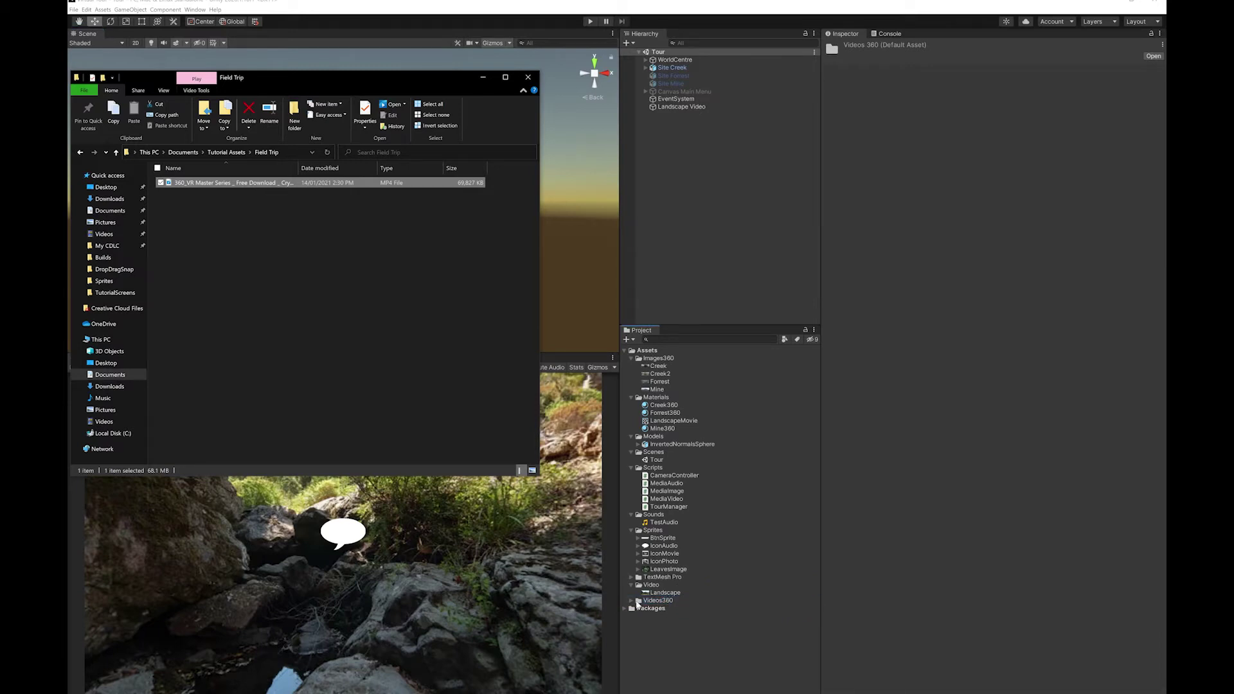
pyautogui.click(632, 601)
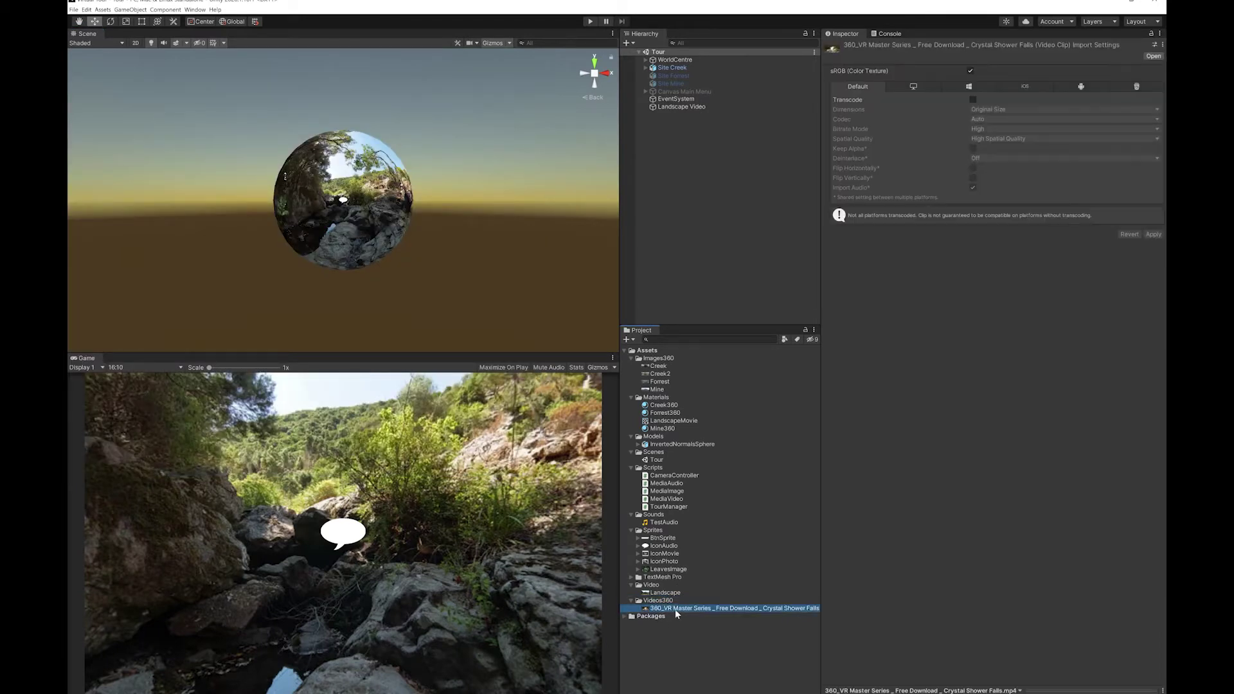
# Step: Add the waterfall clip to the Hierarchy as a video player named 360_Showerfalls
pyautogui.click(657, 601)
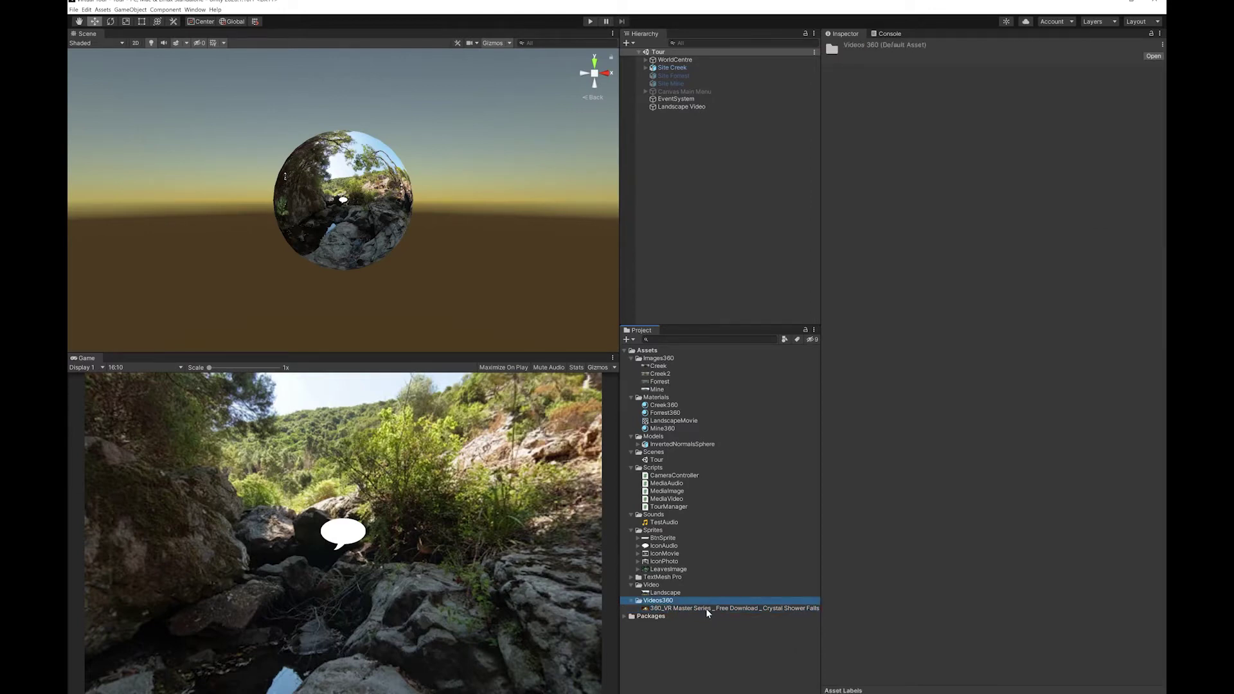
pyautogui.moveTo(706, 608); pyautogui.dragTo(727, 175)
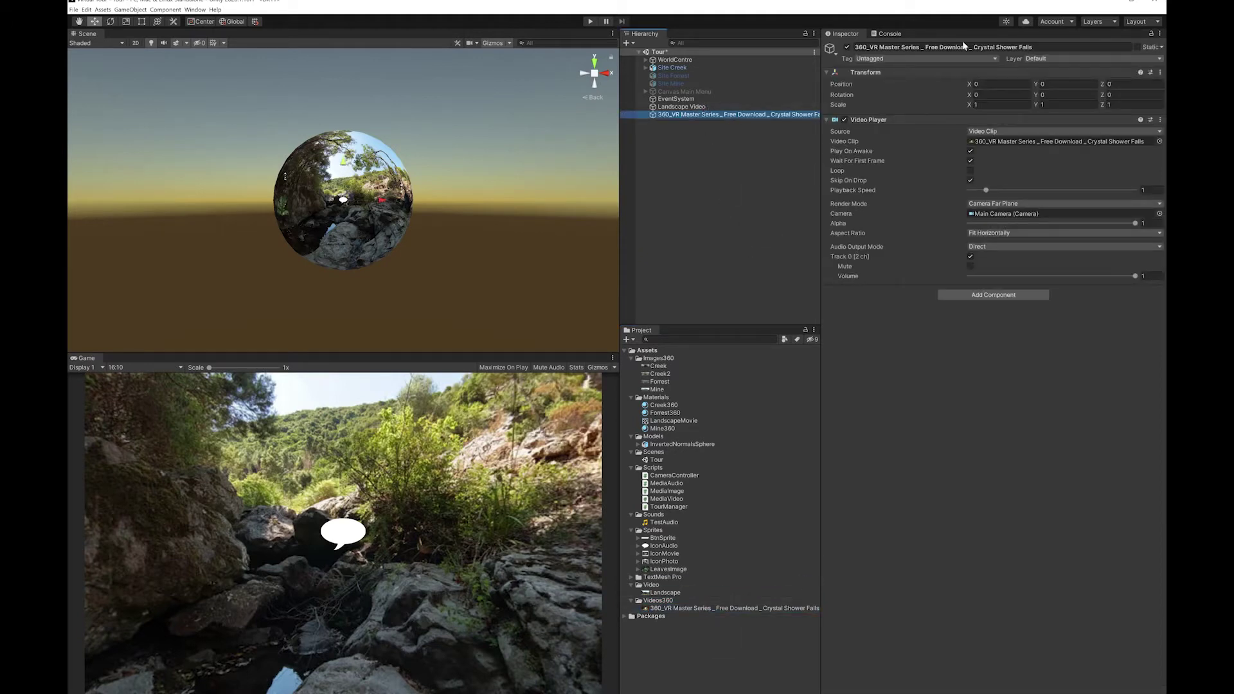
pyautogui.click(1001, 49)
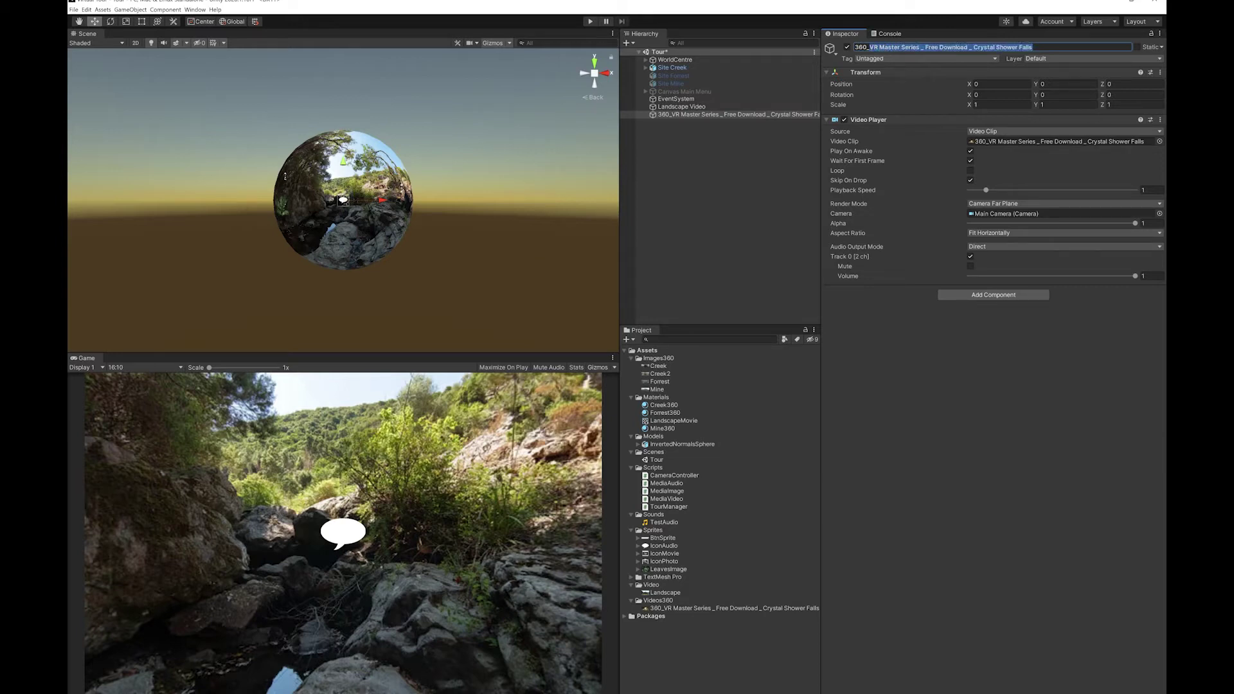
pyautogui.write('Show')
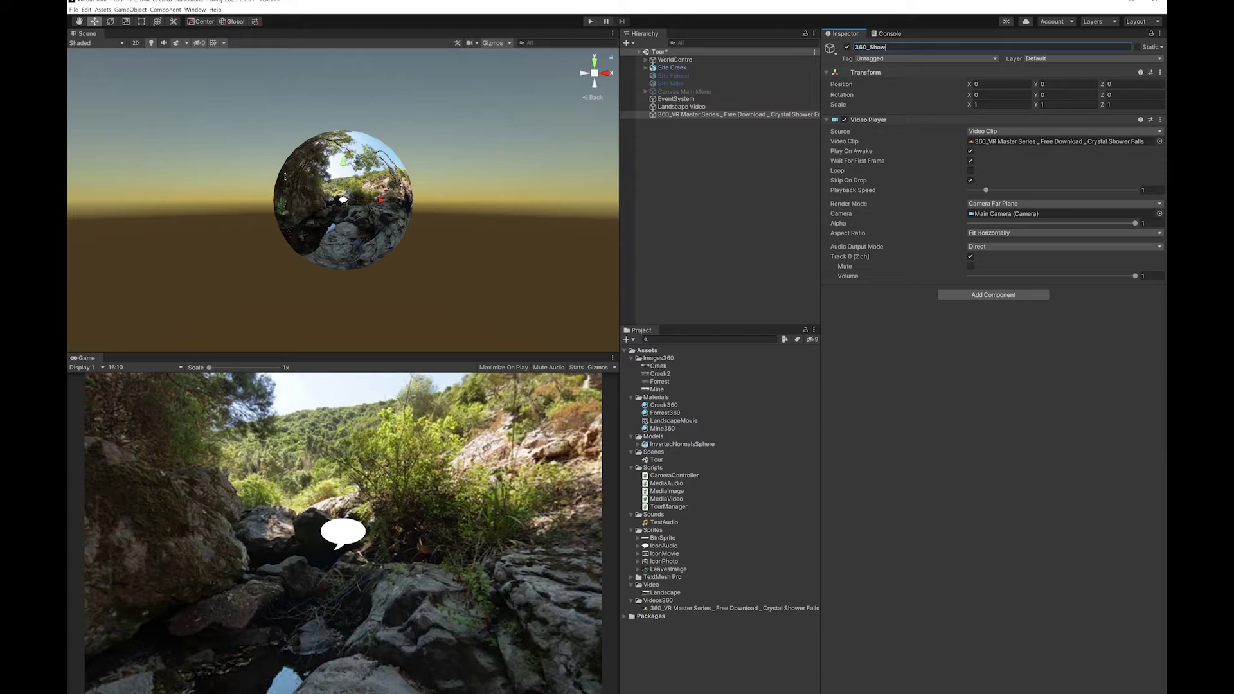
pyautogui.write('erfalls')
pyautogui.press('Return')
# Step: Set the Video Player to Render Texture mode, Stretch aspect ratio and Audio Output Mode None
pyautogui.click(1004, 205)
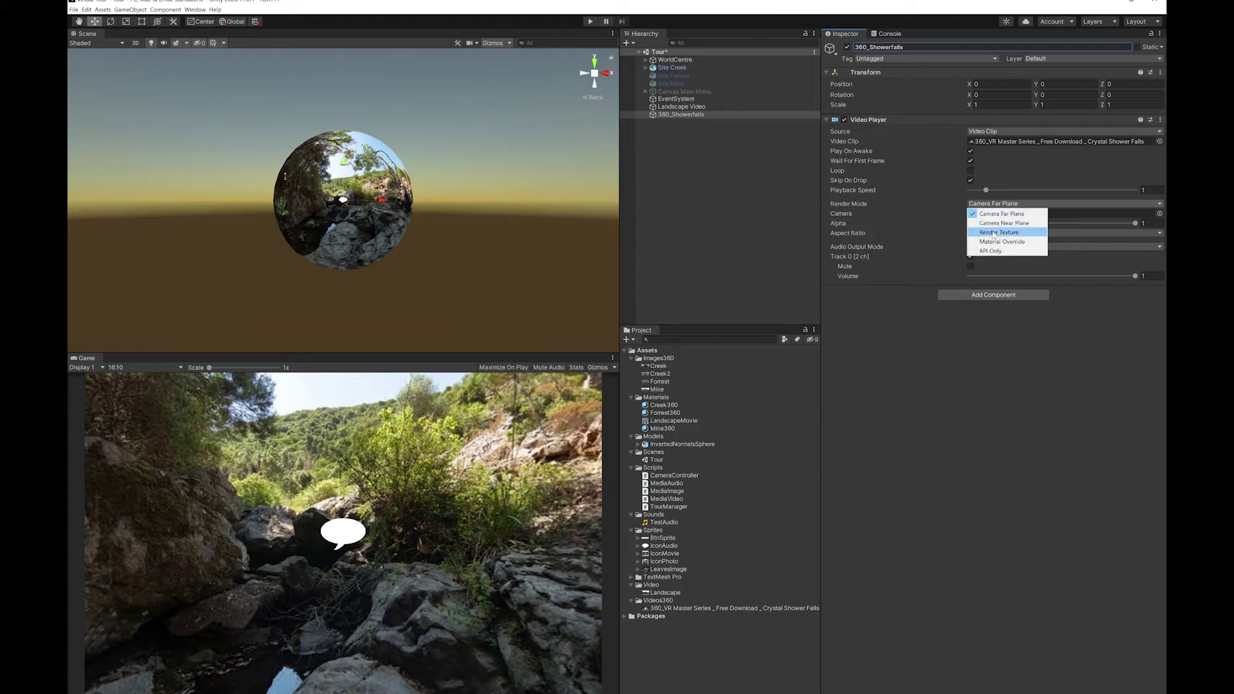
pyautogui.click(994, 232)
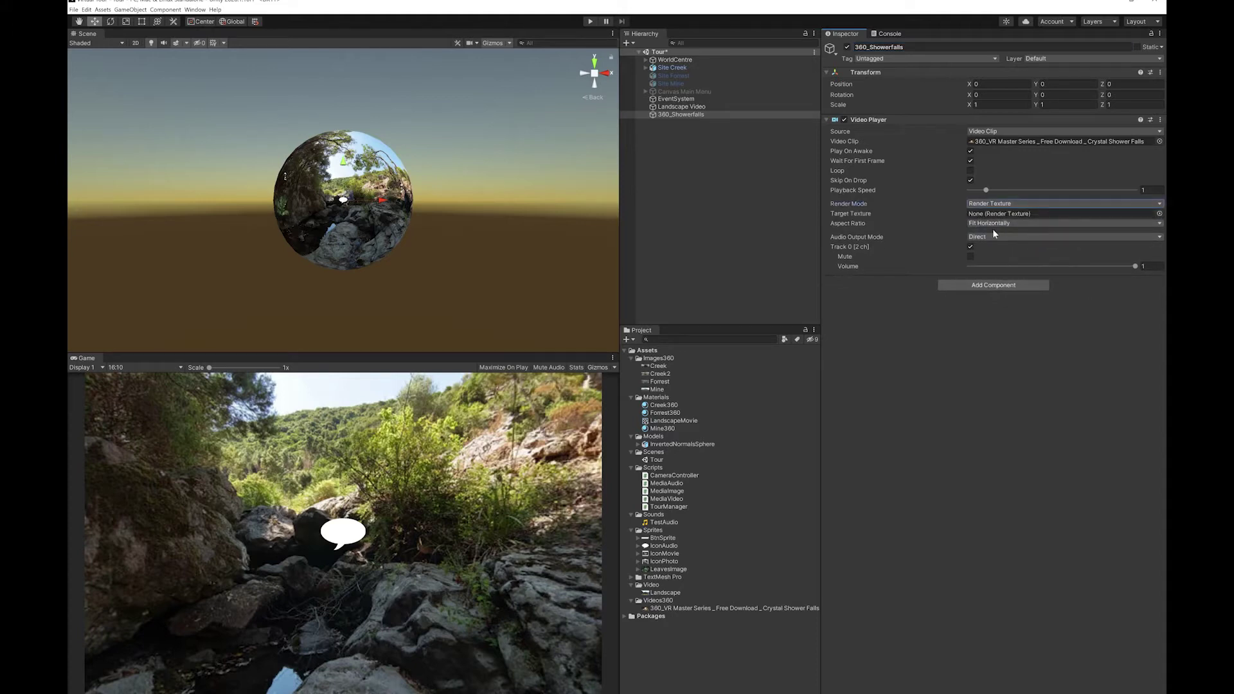
pyautogui.click(995, 223)
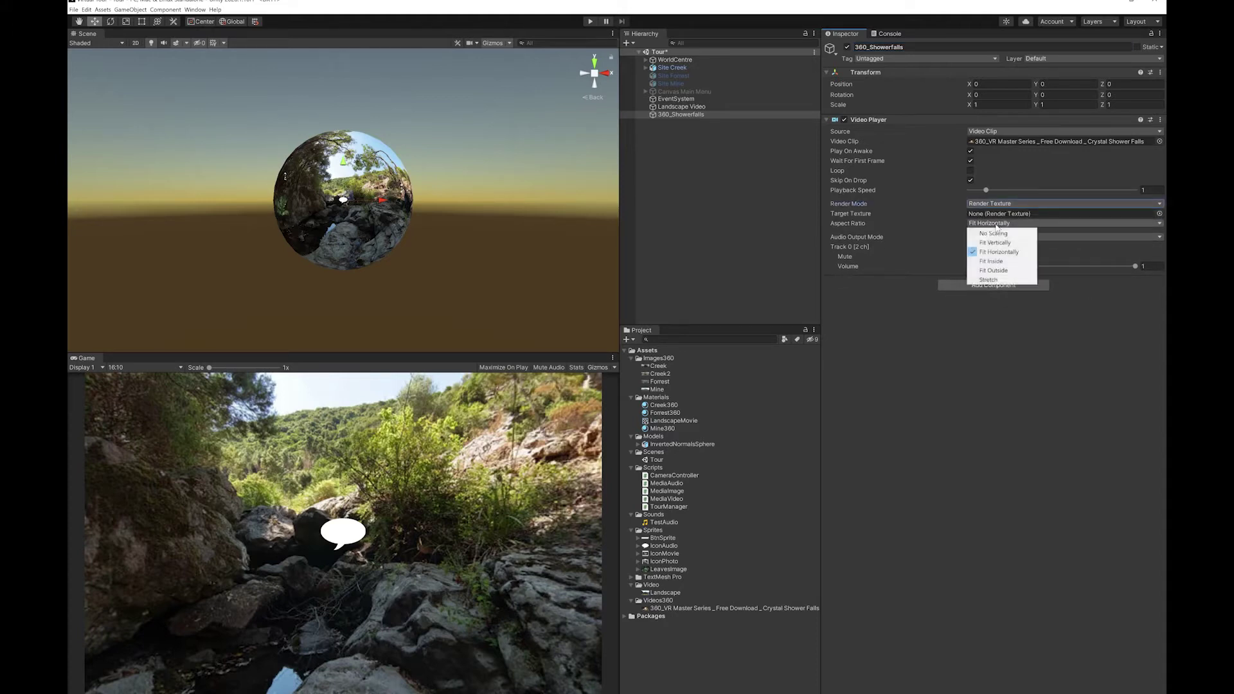
pyautogui.click(990, 281)
pyautogui.click(985, 237)
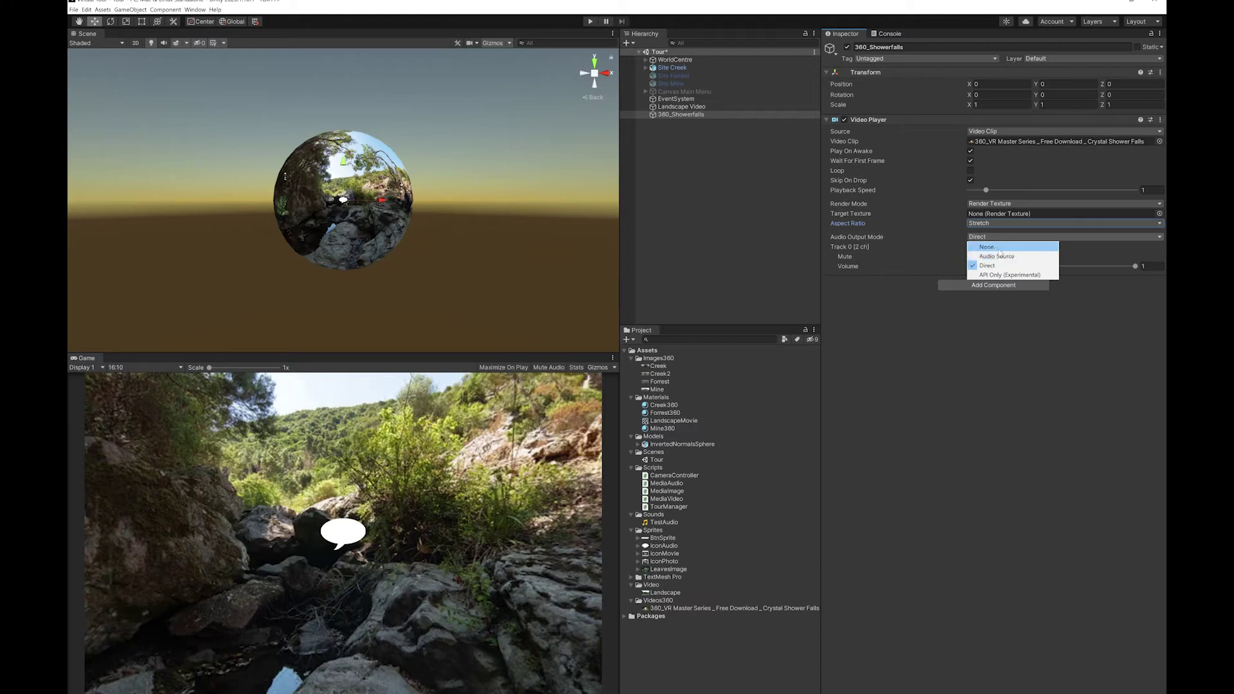
pyautogui.click(998, 249)
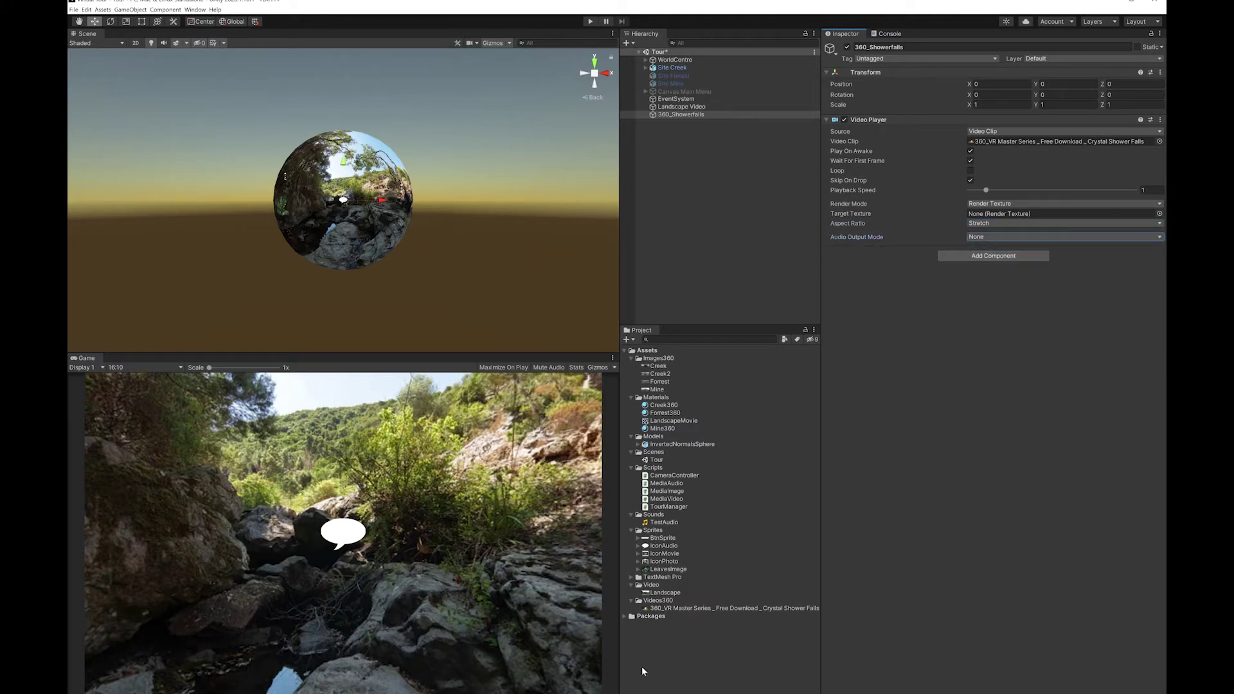
# Step: Create a Render Texture named 360Movie in the Materials folder
pyautogui.click(658, 398)
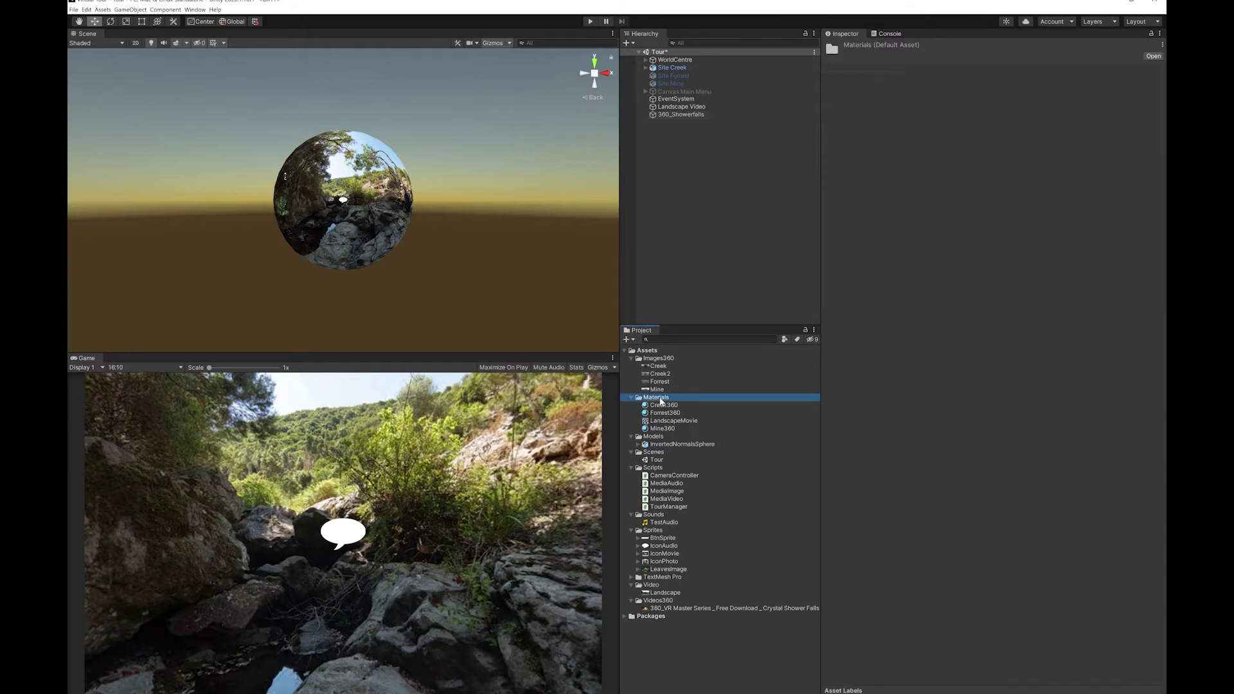
pyautogui.click(627, 339)
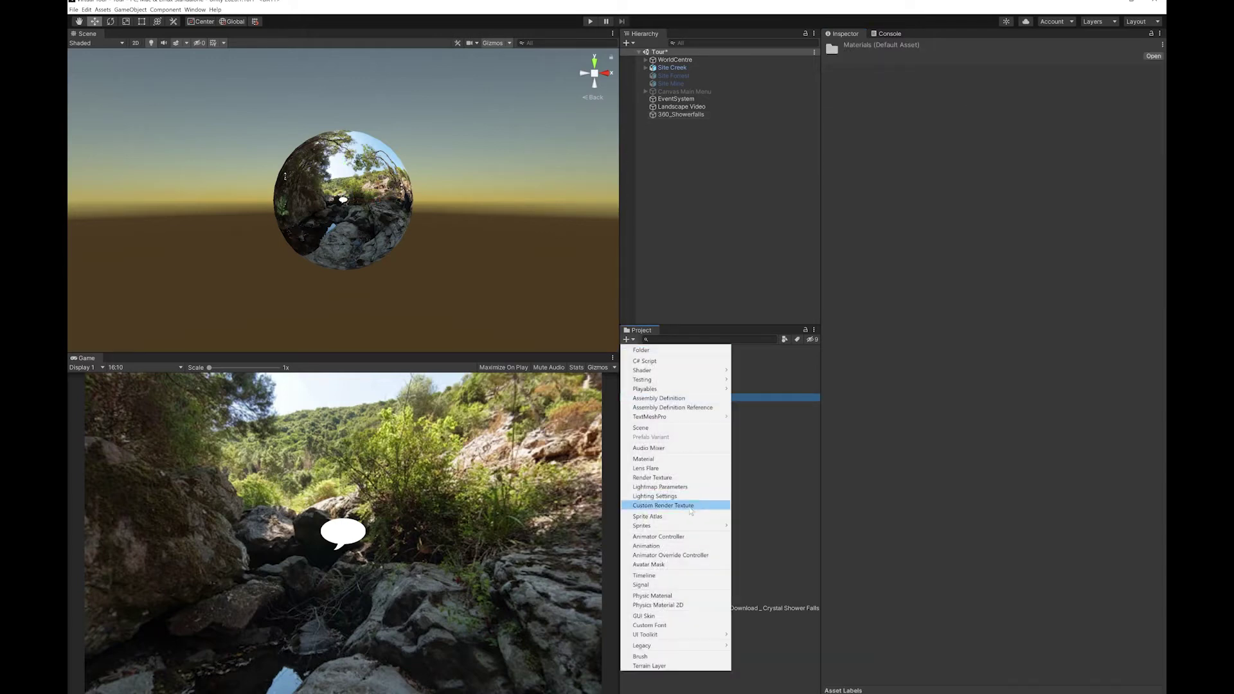
pyautogui.click(669, 480)
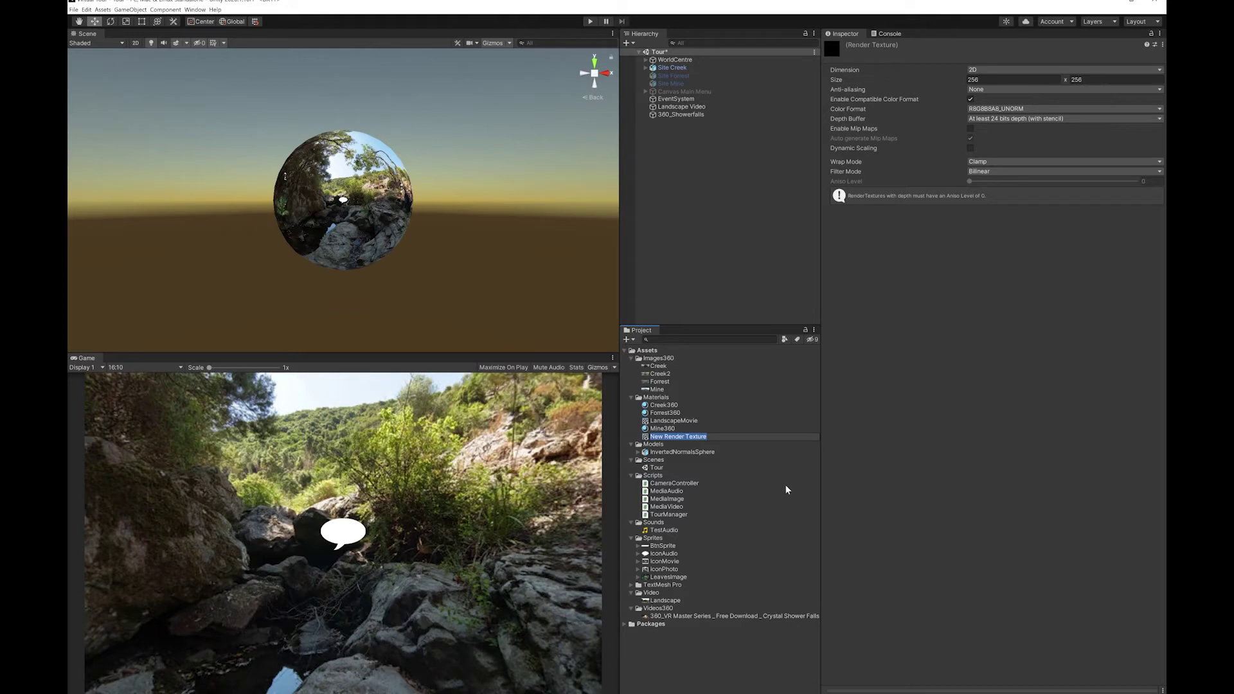
pyautogui.write('360Movie')
pyautogui.press('Return')
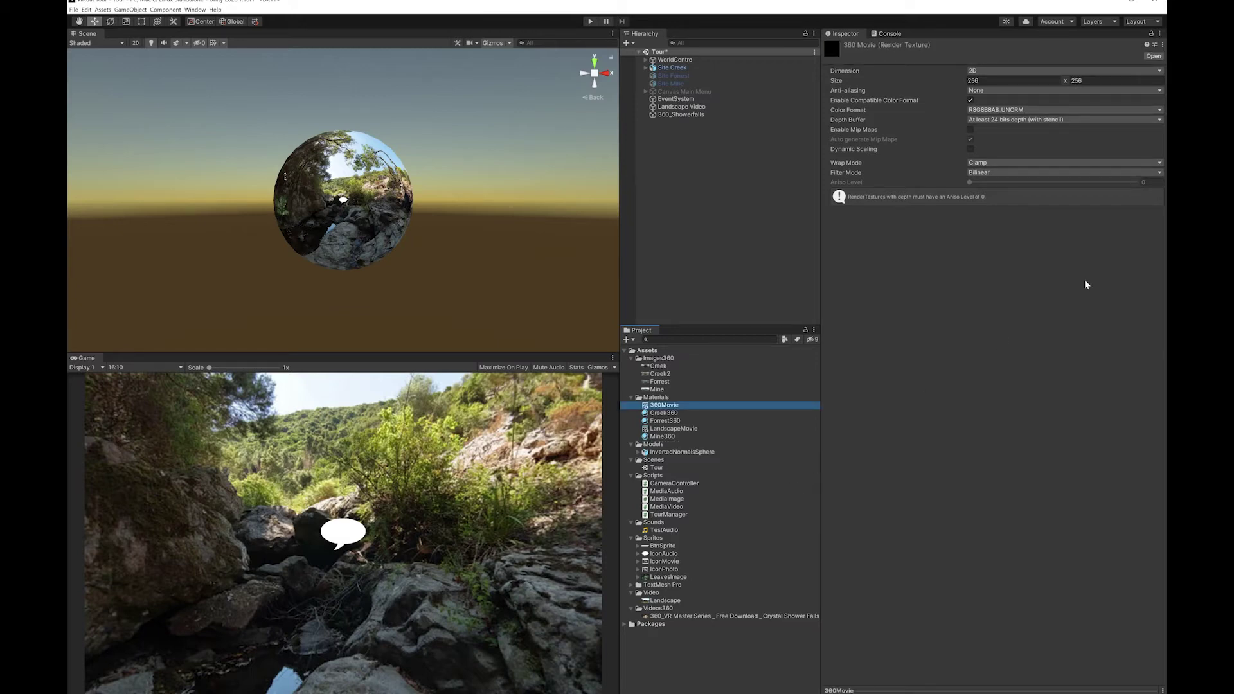
# Step: Set the 360Movie render texture's width to 2048
pyautogui.click(985, 80)
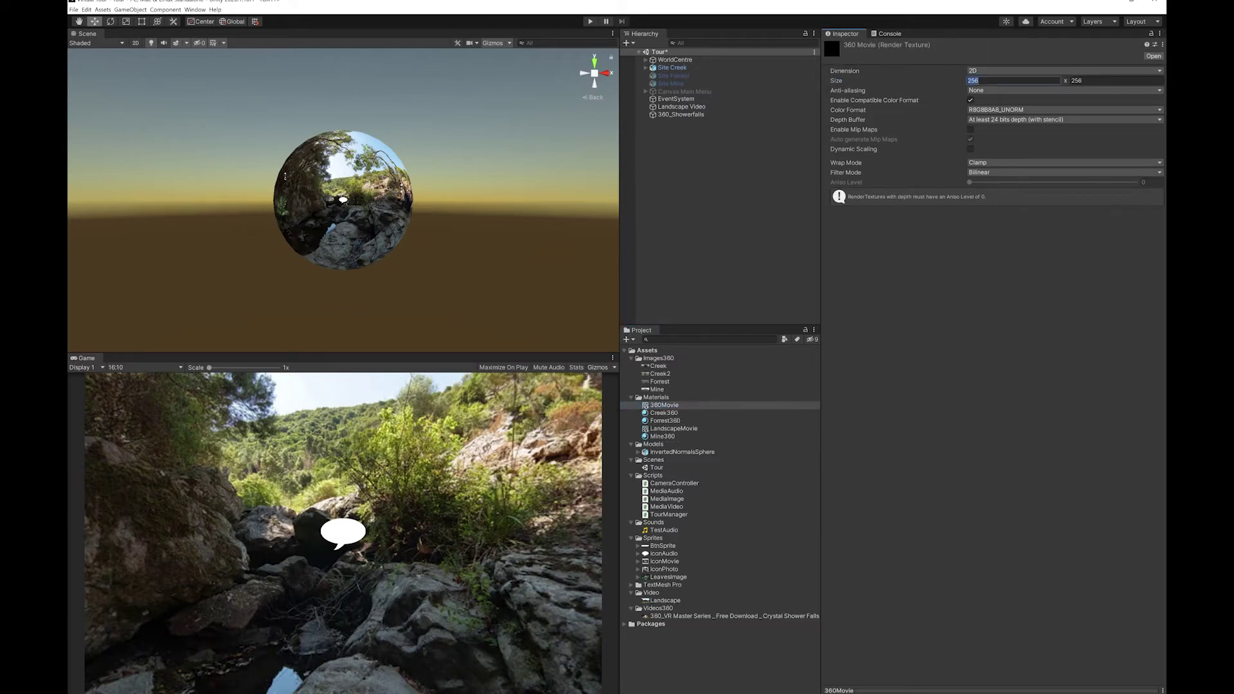
pyautogui.write('1048')
pyautogui.press('Tab')
pyautogui.click(983, 80)
pyautogui.write('2048')
pyautogui.press('Tab')
pyautogui.click(727, 114)
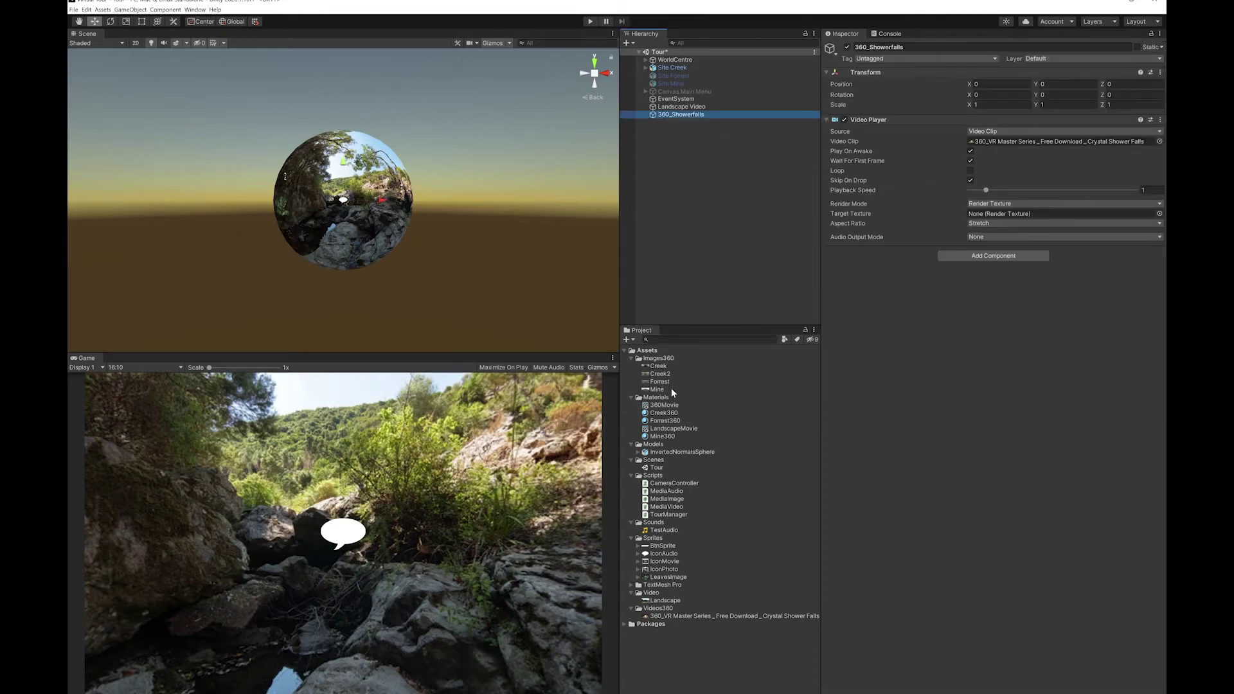
# Step: Assign 360Movie as the 360_Showerfalls Video Player's Target Texture
pyautogui.moveTo(664, 405); pyautogui.dragTo(1009, 219)
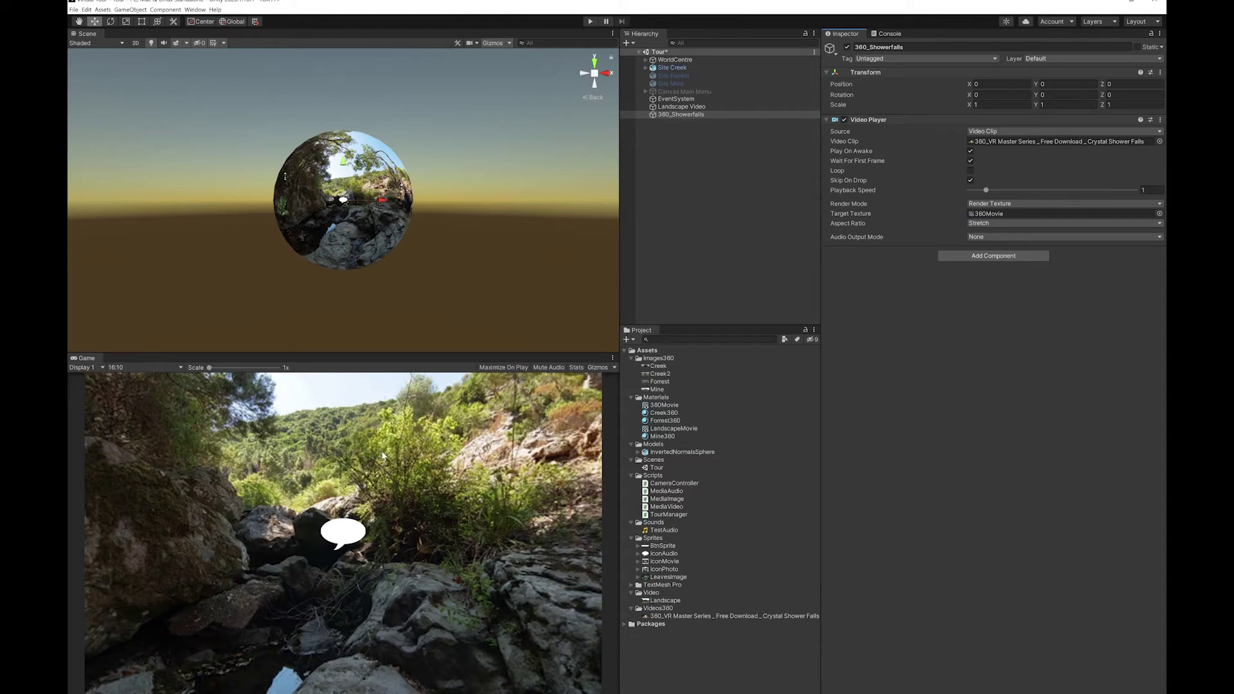
# Step: Replace the Site Creek Creek360 material's Base (RGB) image with the 360Movie render texture
pyautogui.click(691, 68)
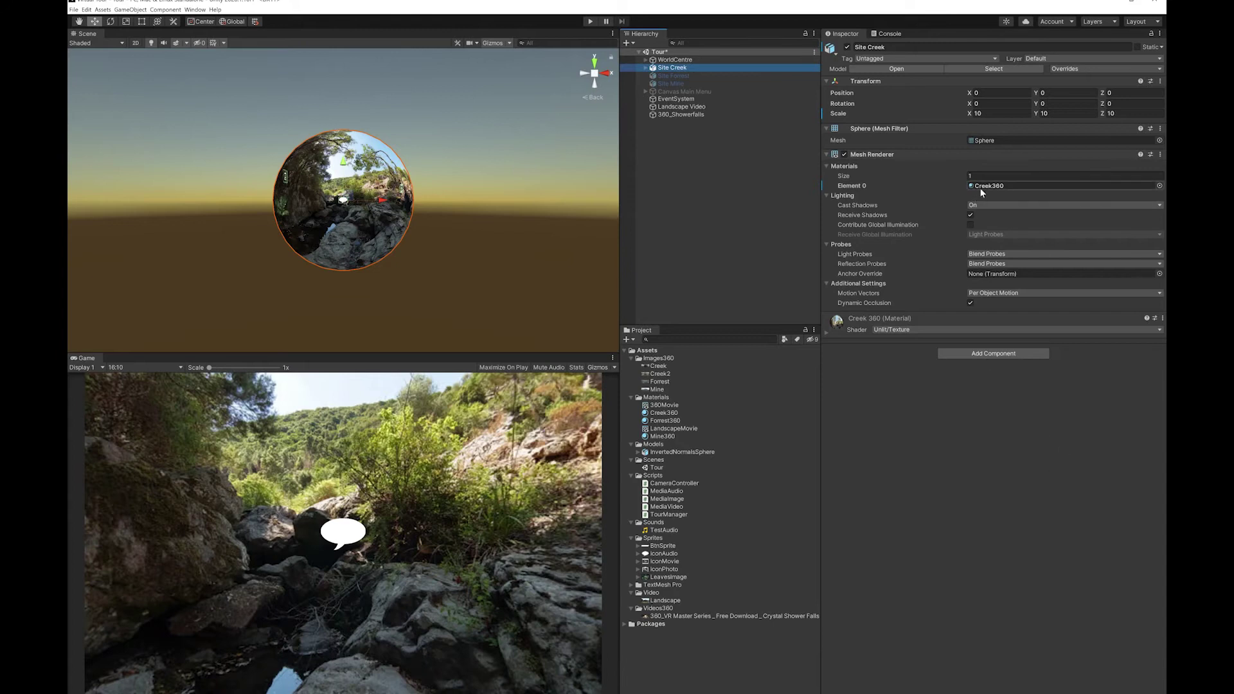
pyautogui.click(981, 186)
pyautogui.click(663, 412)
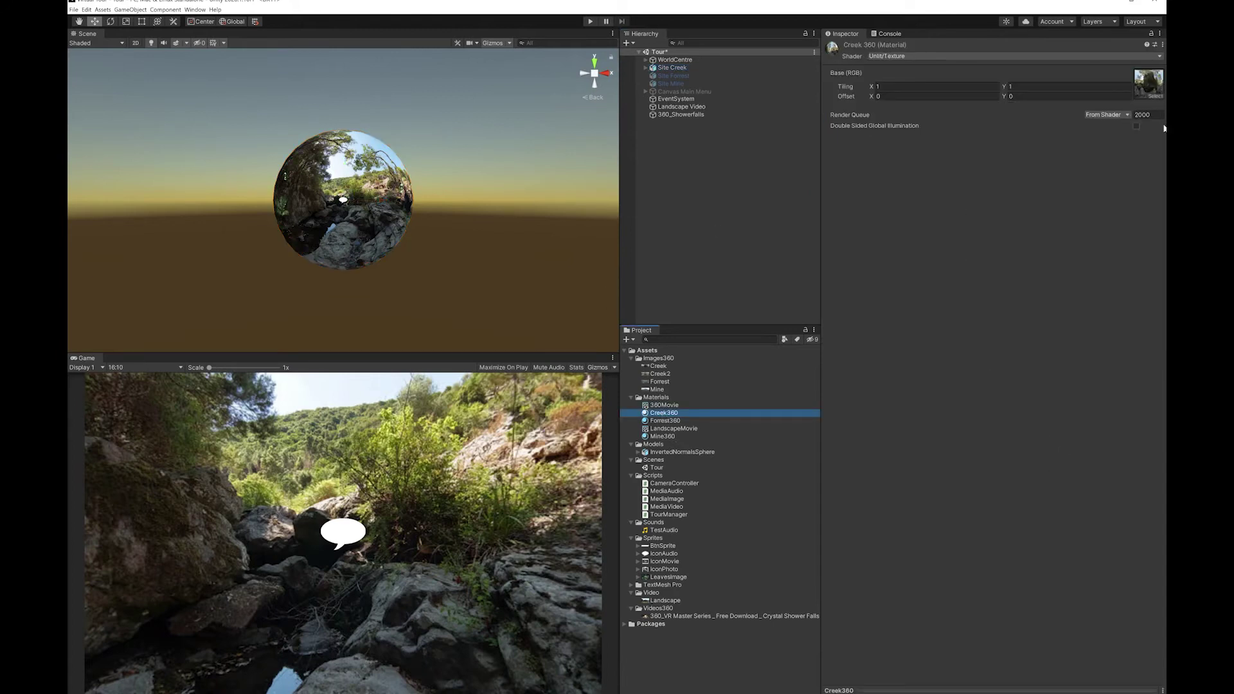
pyautogui.click(1152, 92)
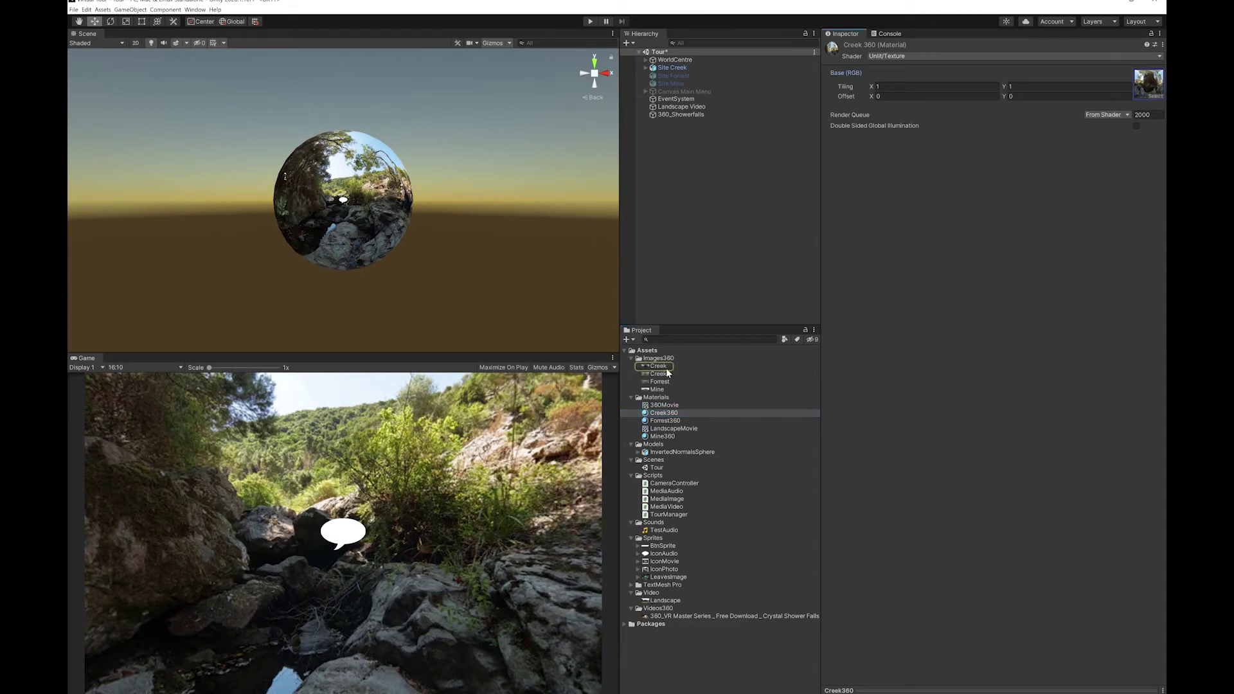
pyautogui.click(663, 413)
pyautogui.click(1161, 95)
pyautogui.press('Delete')
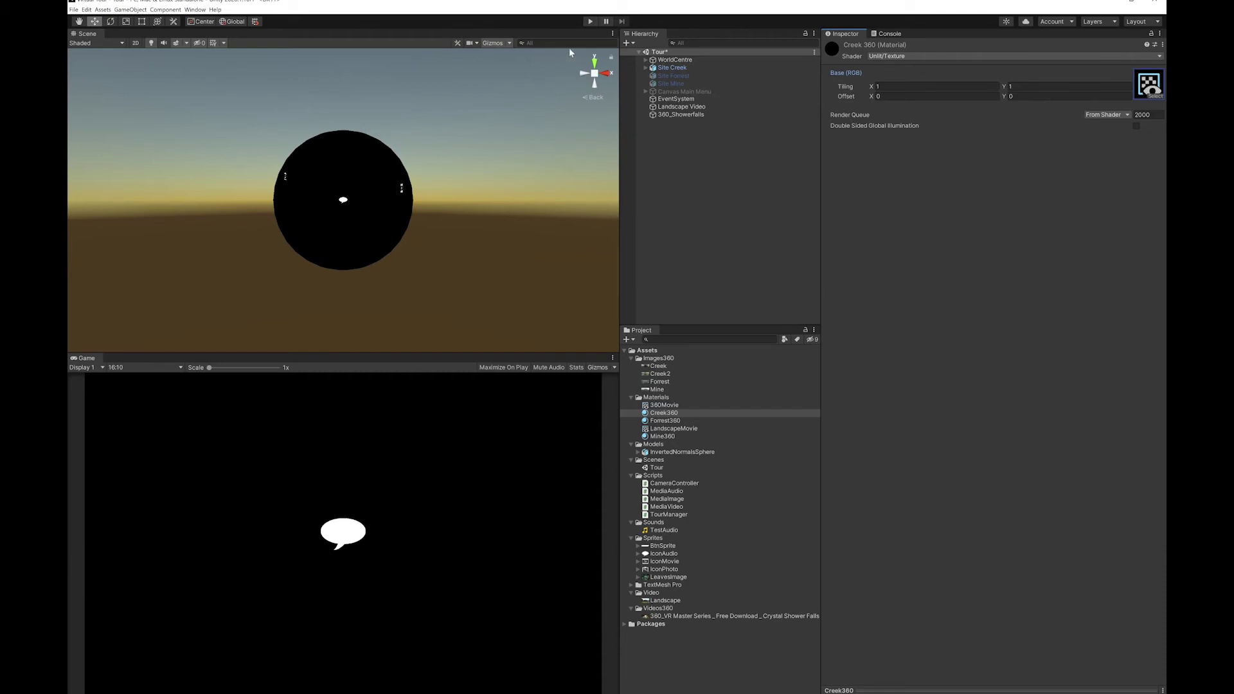
pyautogui.click(590, 21)
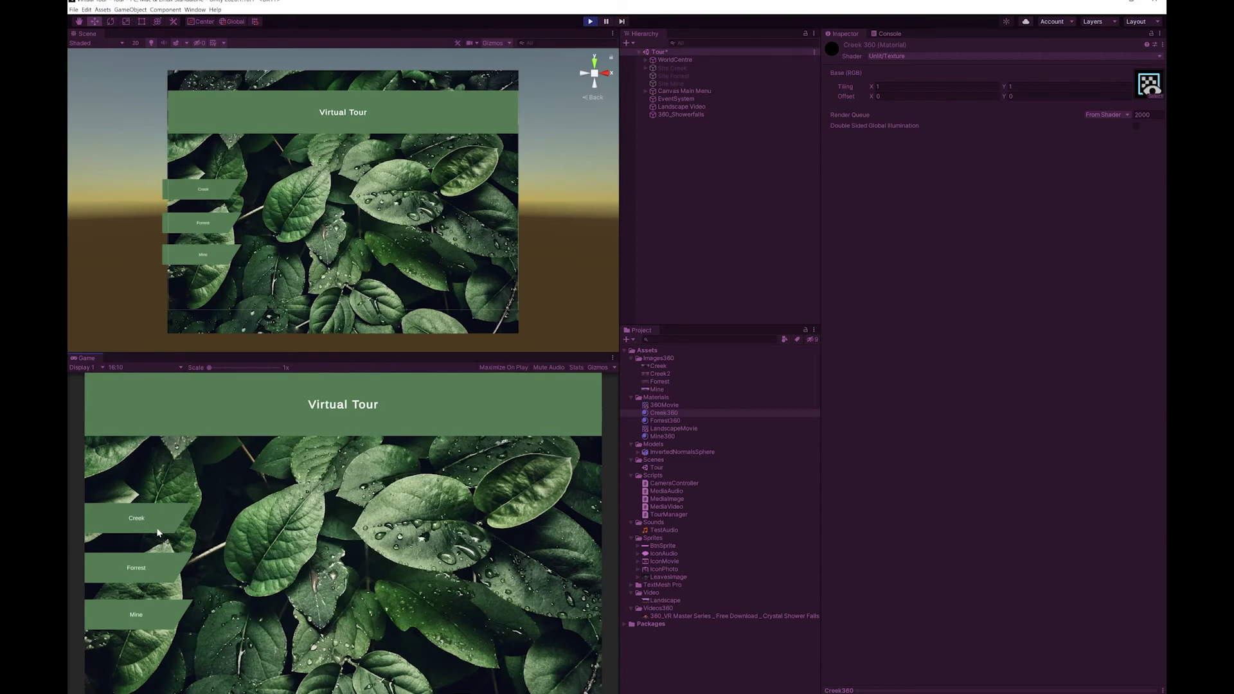
# Step: In the running tour, open the Creek site and look around the waterfall video
pyautogui.click(158, 531)
pyautogui.moveTo(400, 481); pyautogui.dragTo(336, 631)
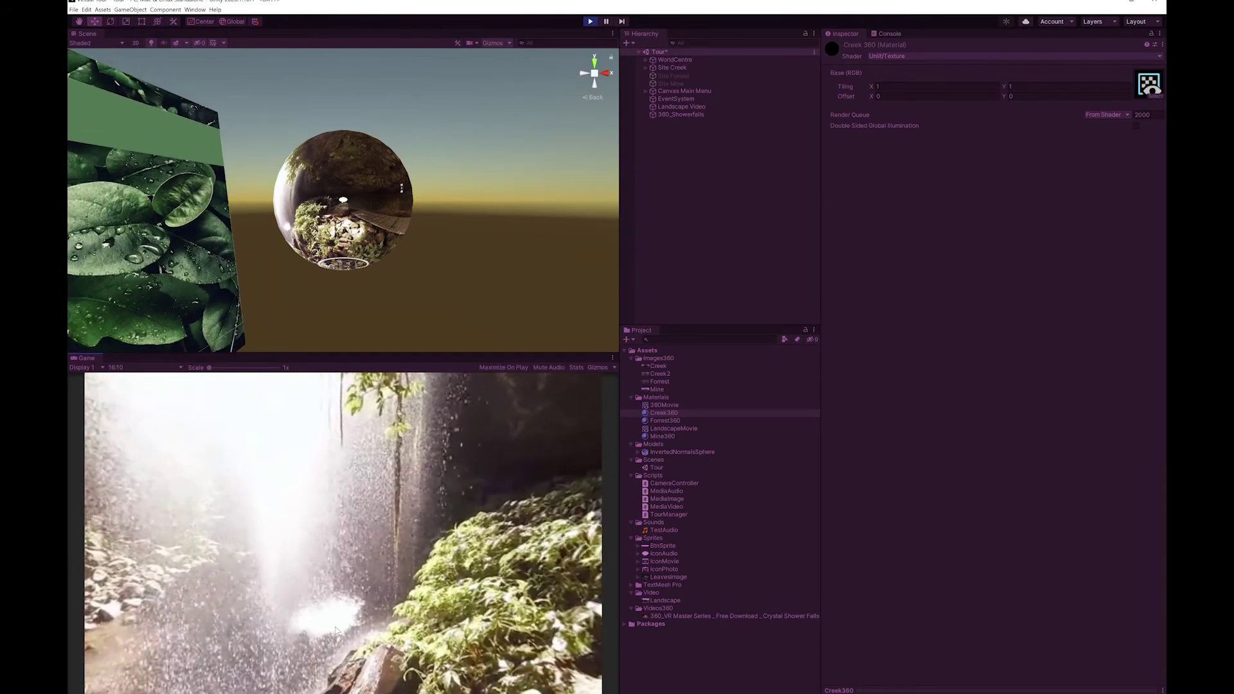